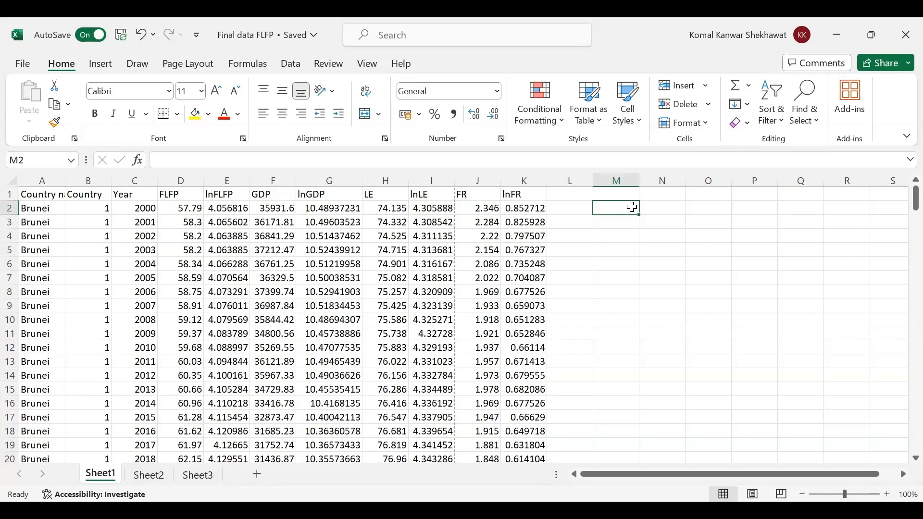
Step: Save the workbook, check Sheet1 in the print preview and return to the worksheet
key(ctrl+s)
key(ctrl+p)
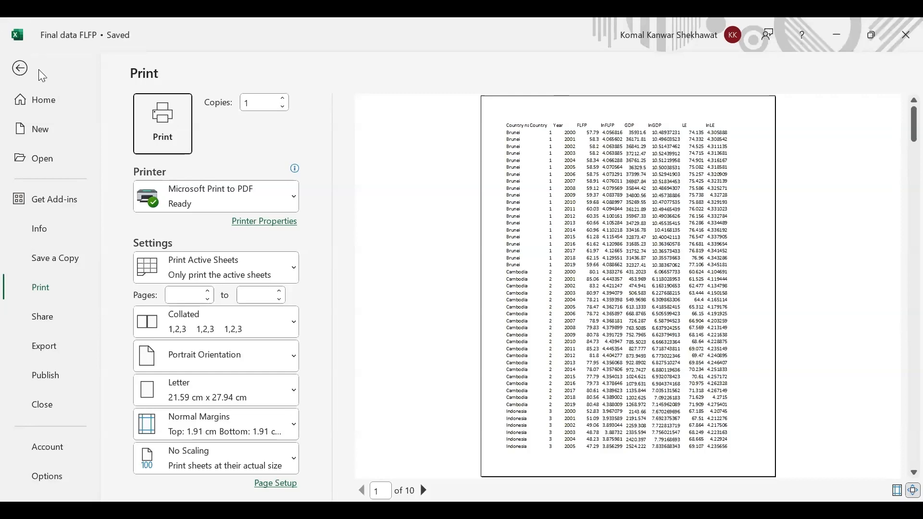
click(25, 72)
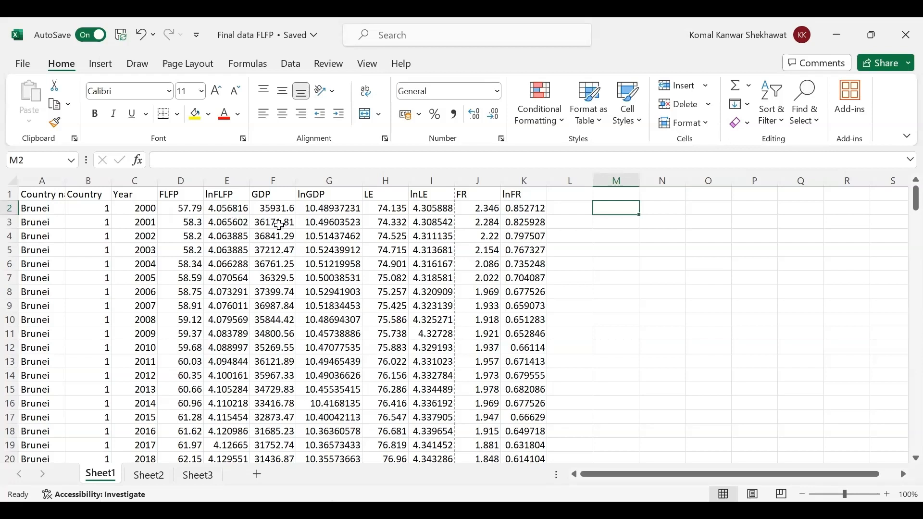
Step: Move the cell block G7:K10 to M7 with cut and paste, and undo the move
key(ctrl+x)
click(319, 278)
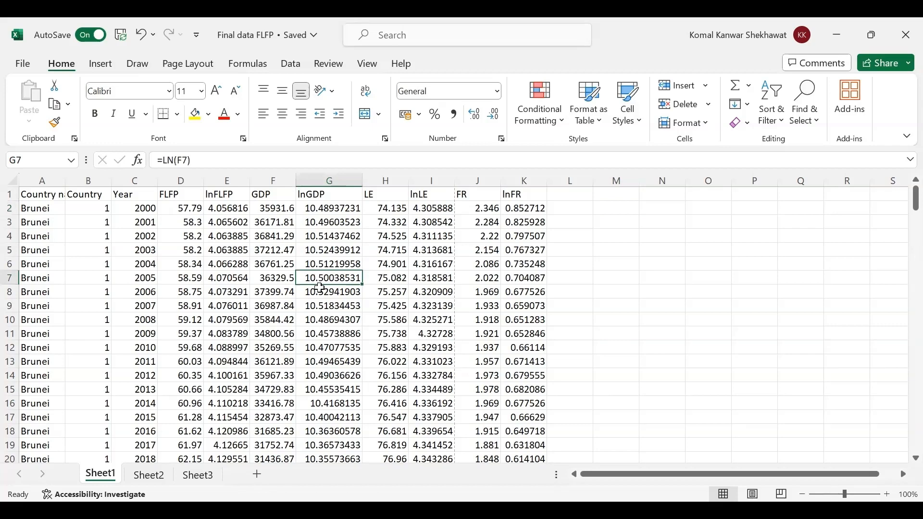
drag(319, 282, 508, 320)
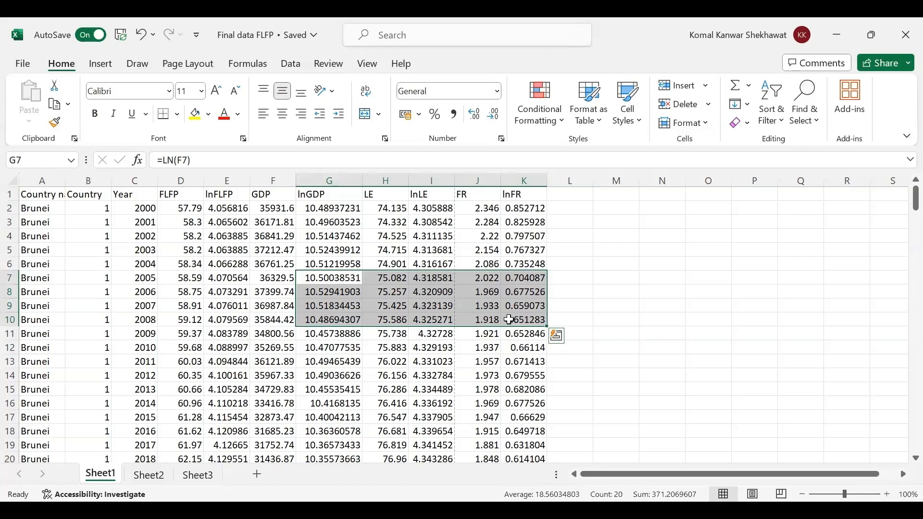
key(ctrl+c)
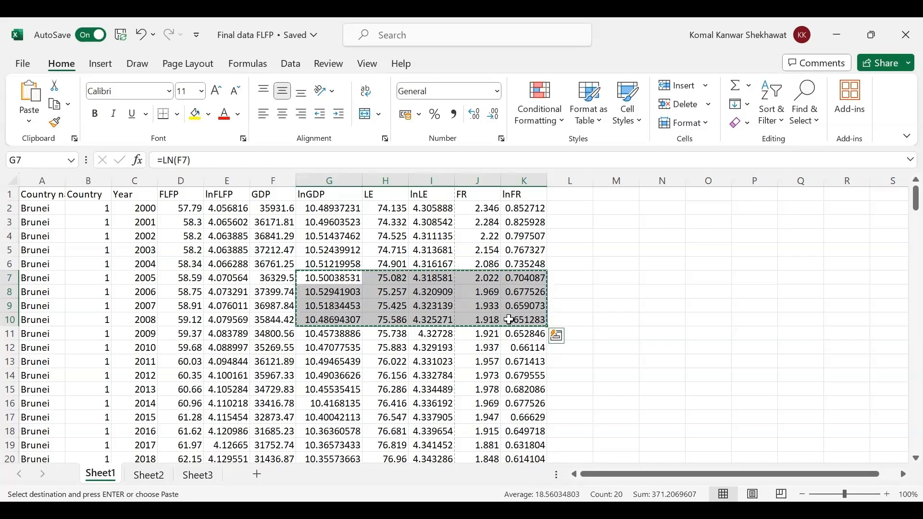
click(626, 280)
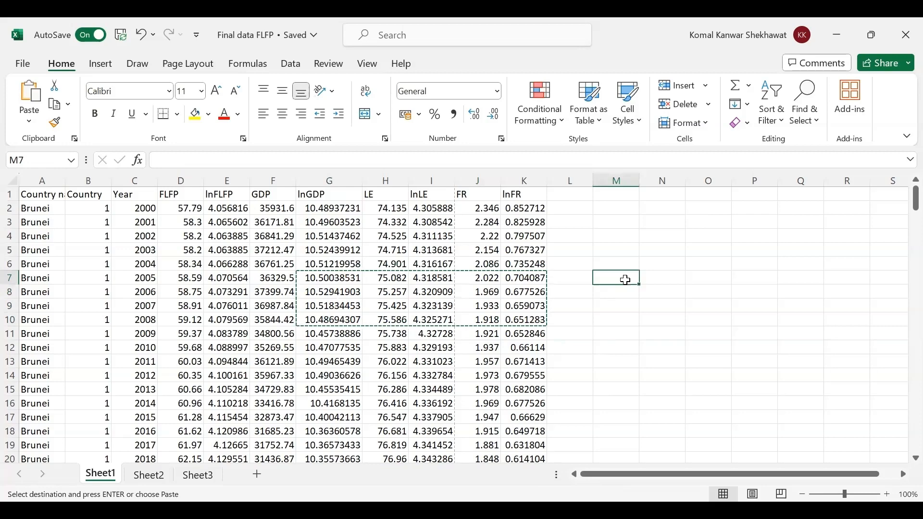
key(ctrl+v)
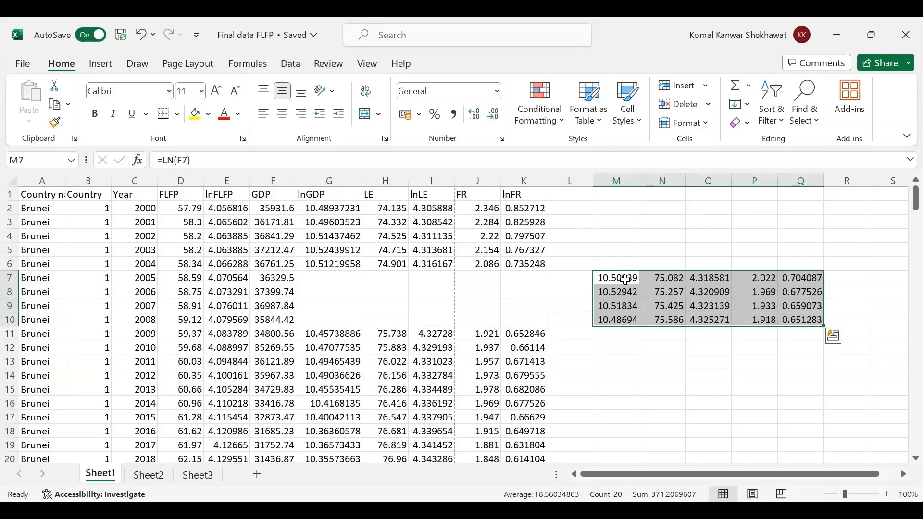
key(ctrl+z)
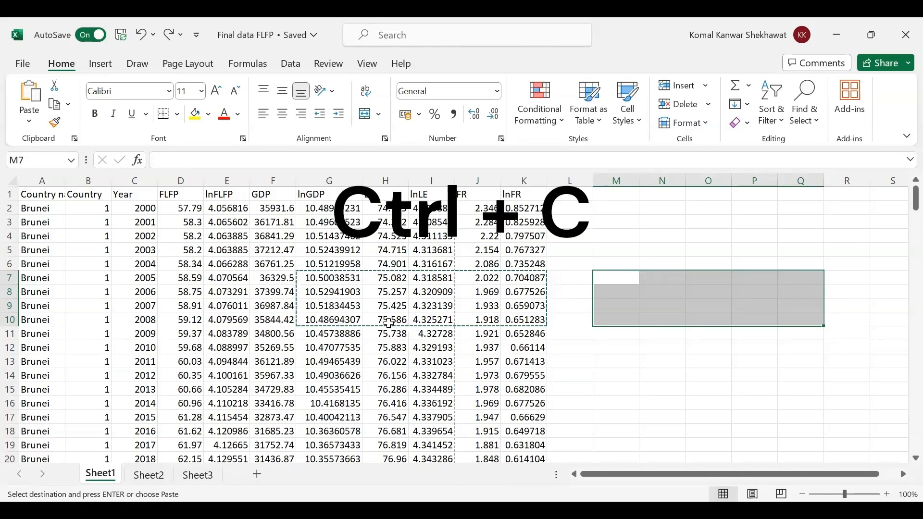
Step: Paste a copy of the cell block G7:K10 at M7, and undo the paste
click(319, 275)
drag(319, 275, 527, 315)
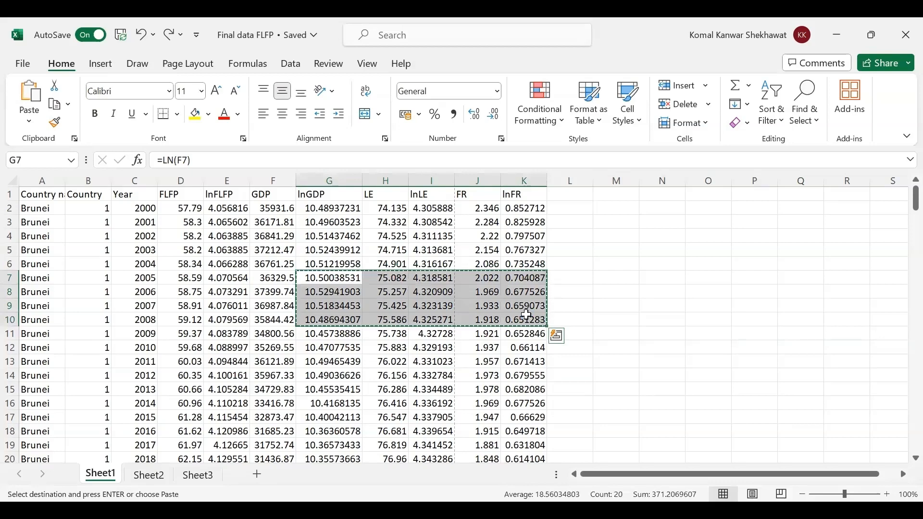
click(633, 279)
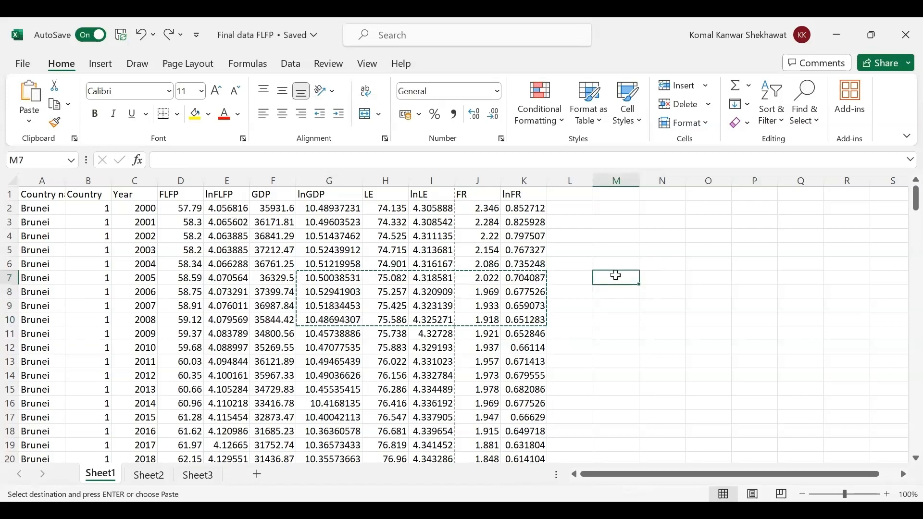
key(ctrl+v)
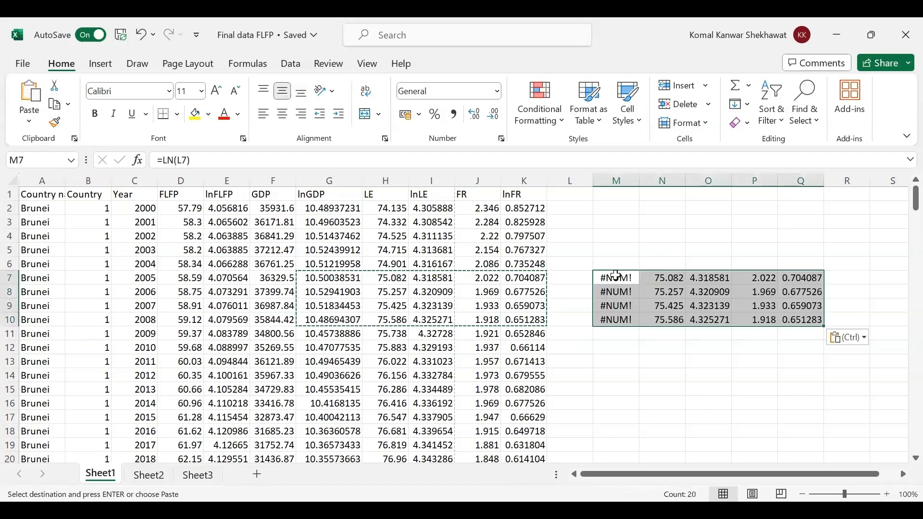
click(669, 343)
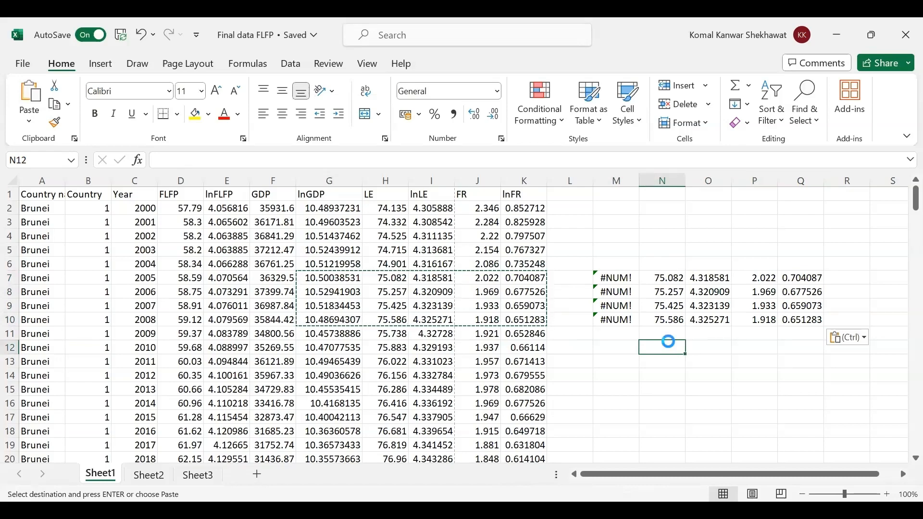
key(ctrl+z)
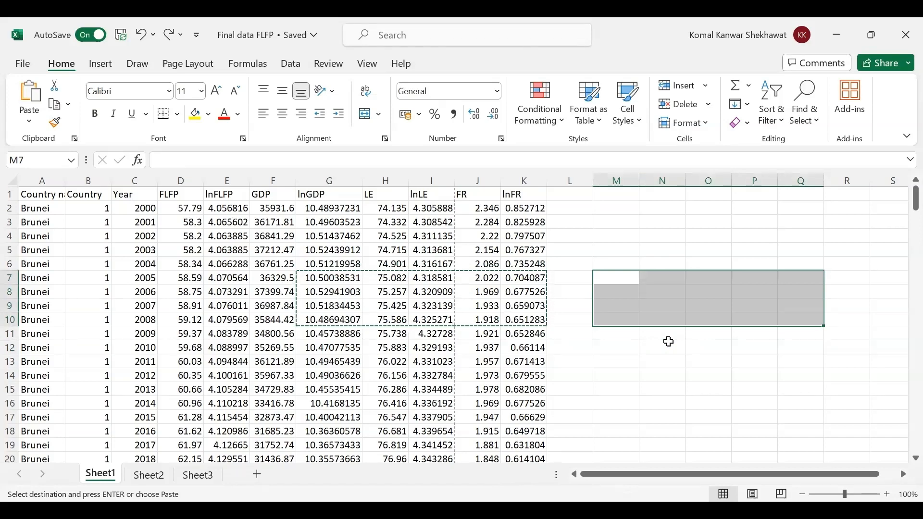
Step: Convert the range A4:K17 on Sheet3 into a table that uses its first row as headers
key(ctrl+t)
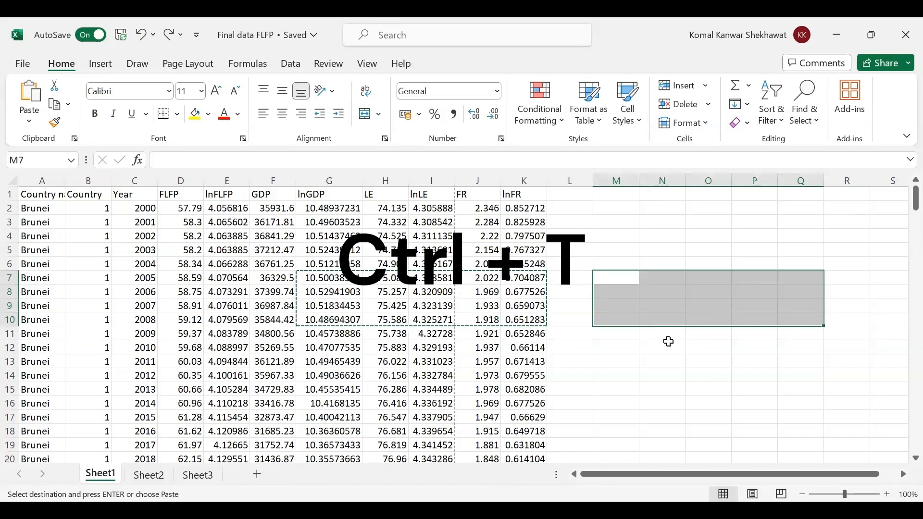
click(203, 480)
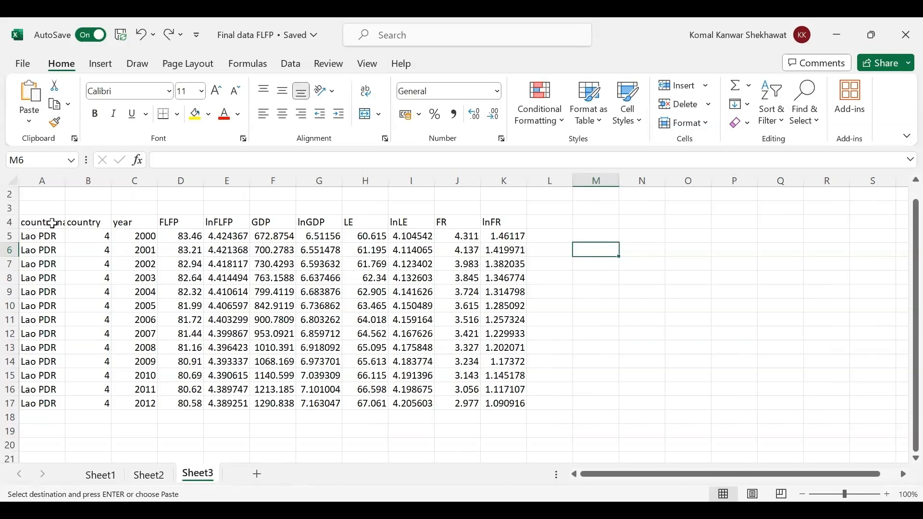
drag(52, 224, 515, 405)
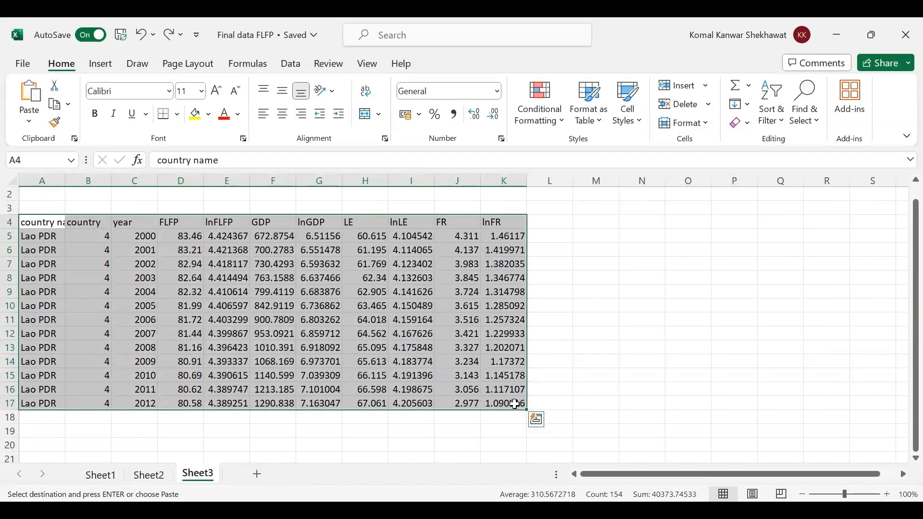
key(Escape)
key(ctrl+t)
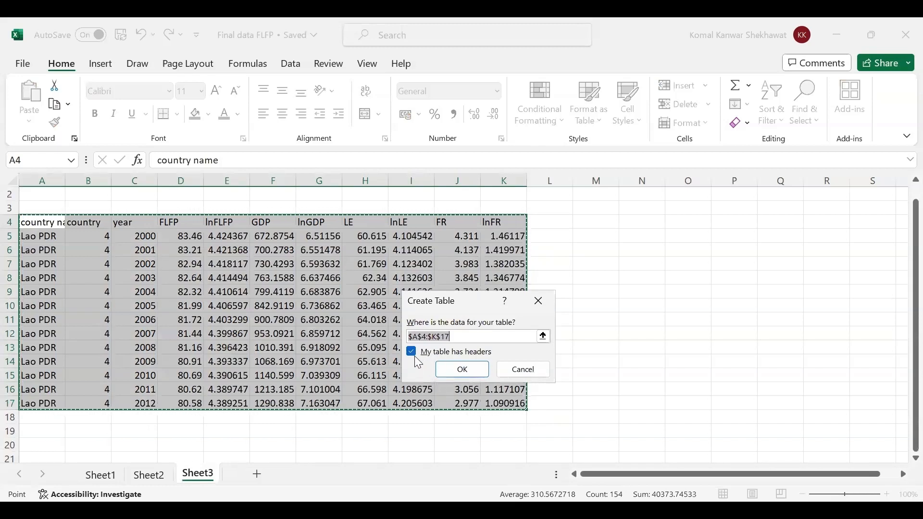
click(464, 368)
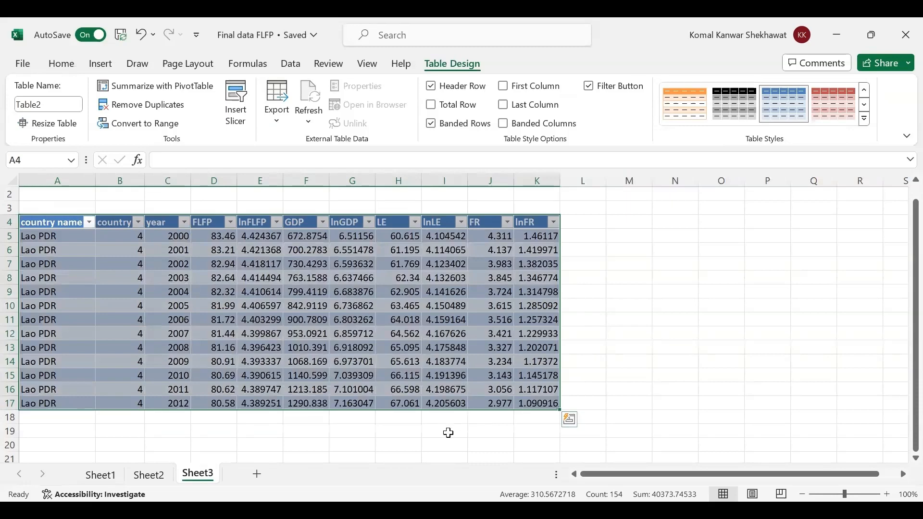
click(448, 432)
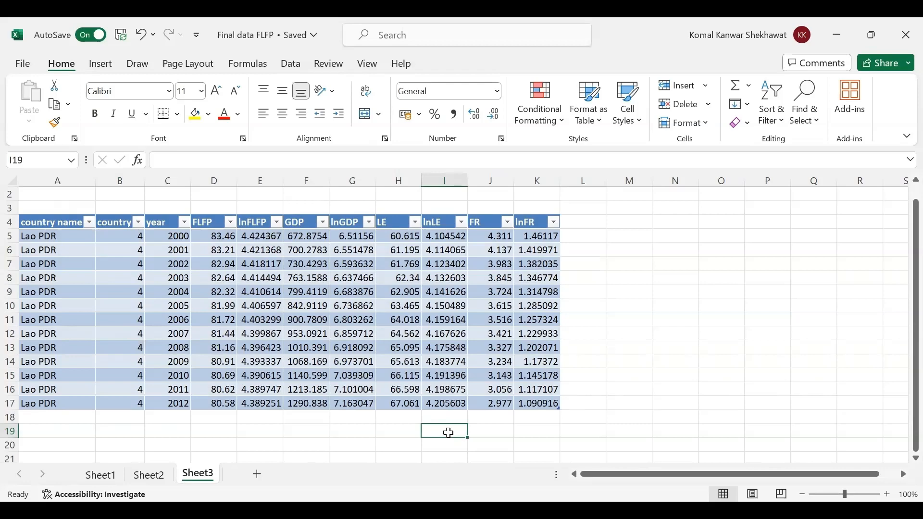
Step: Go back through the worksheets one at a time from Sheet3 to Sheet1
key(ctrl+Page_Up)
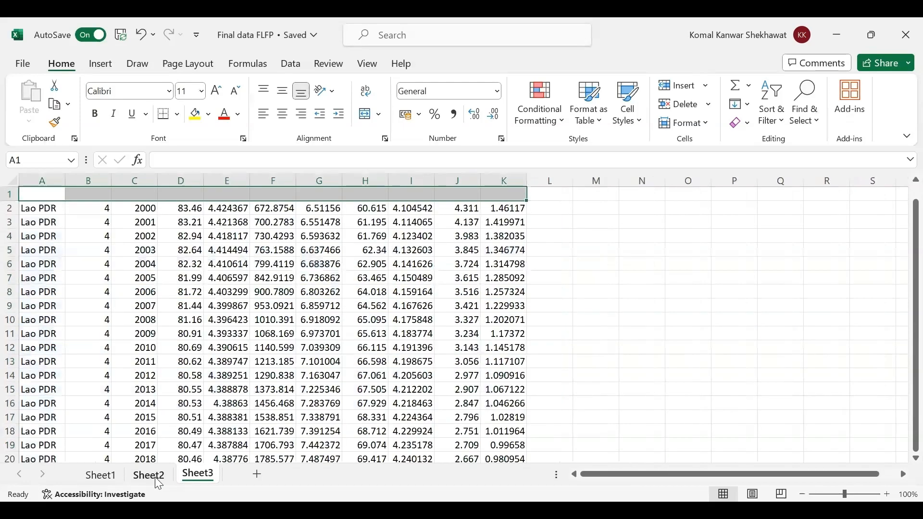
key(ctrl+Page_Up)
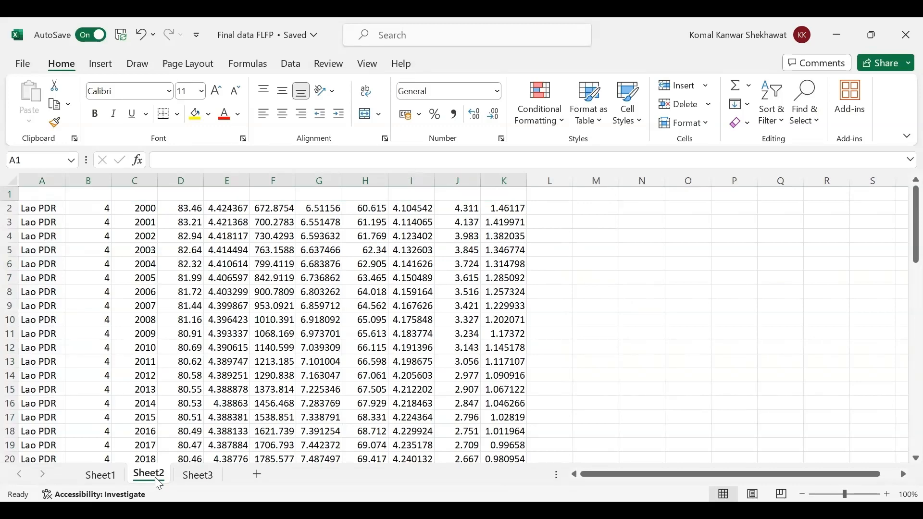
key(ctrl+Page_Up)
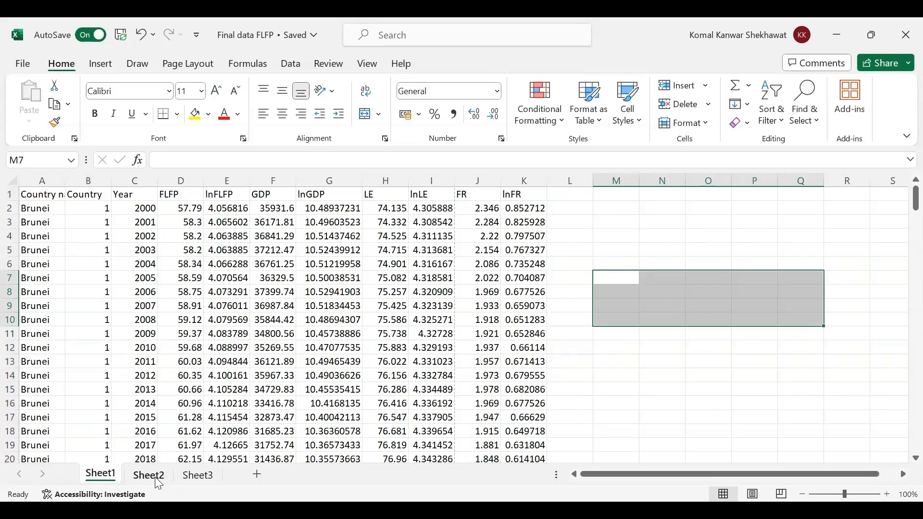
Step: Look through the data on Sheet2 and jump to its last used cell
click(158, 481)
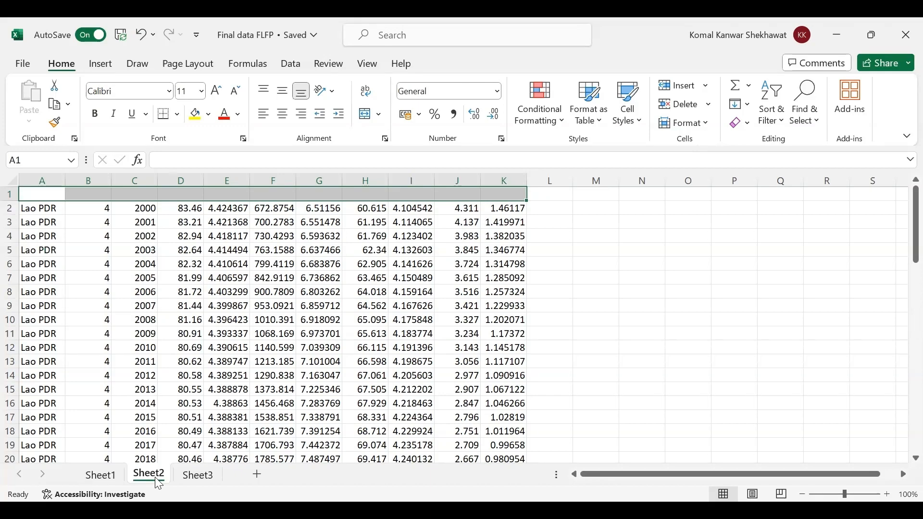
scroll(365, 382, down, 5)
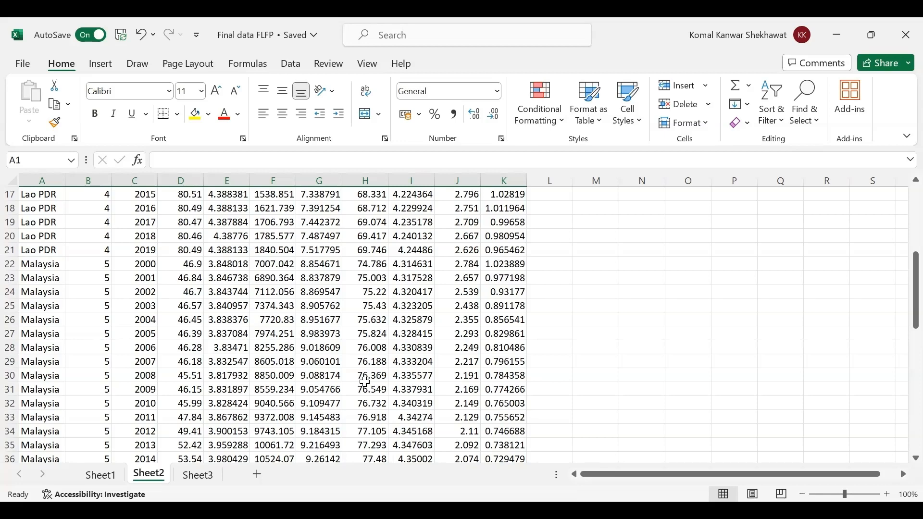
scroll(365, 383, up, 5)
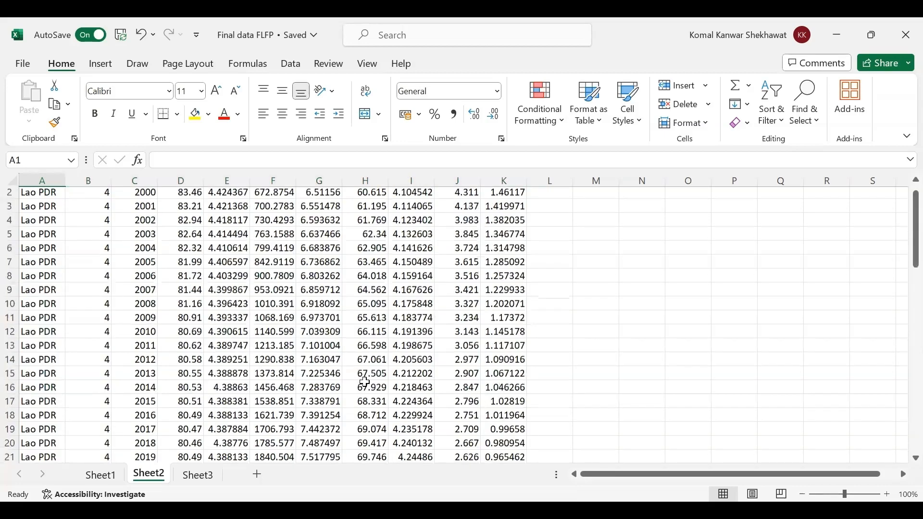
scroll(365, 382, up, 1)
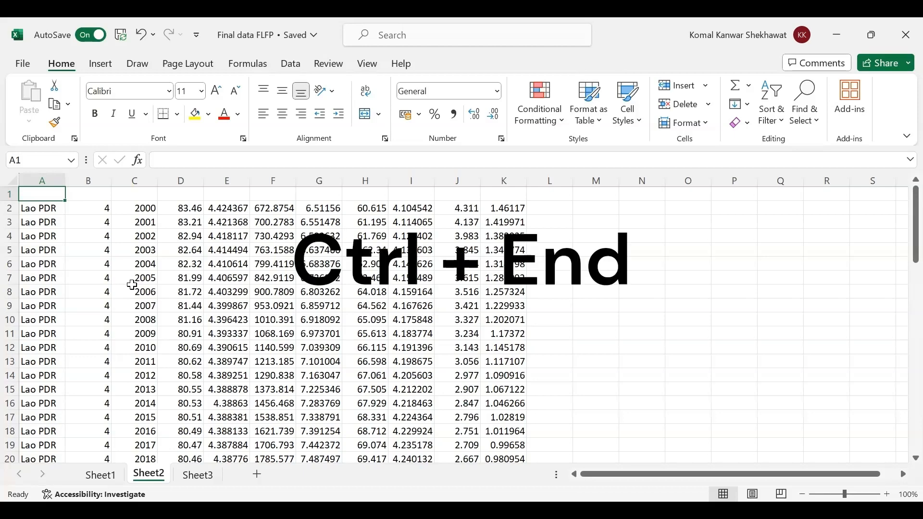
key(ctrl+End)
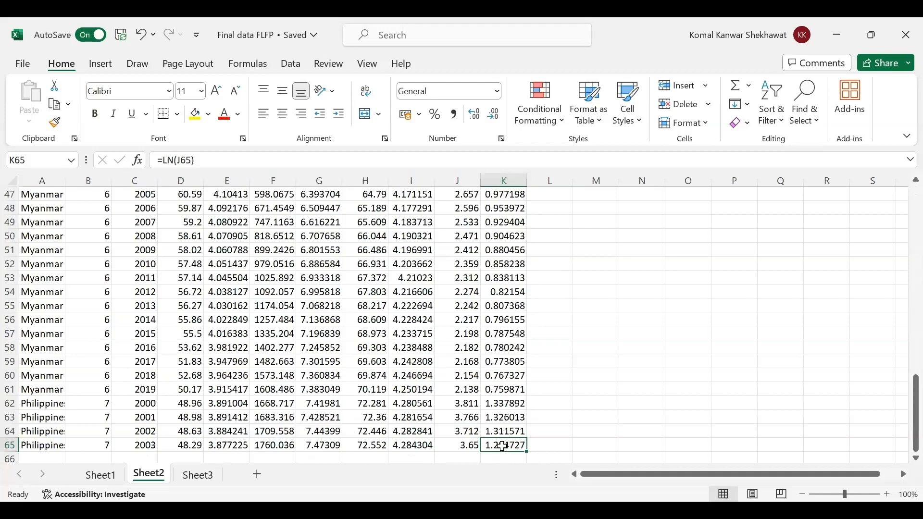
Step: Fill the country name in A65 down through A70 on Sheet2, and undo the fill
scroll(502, 447, down, 3)
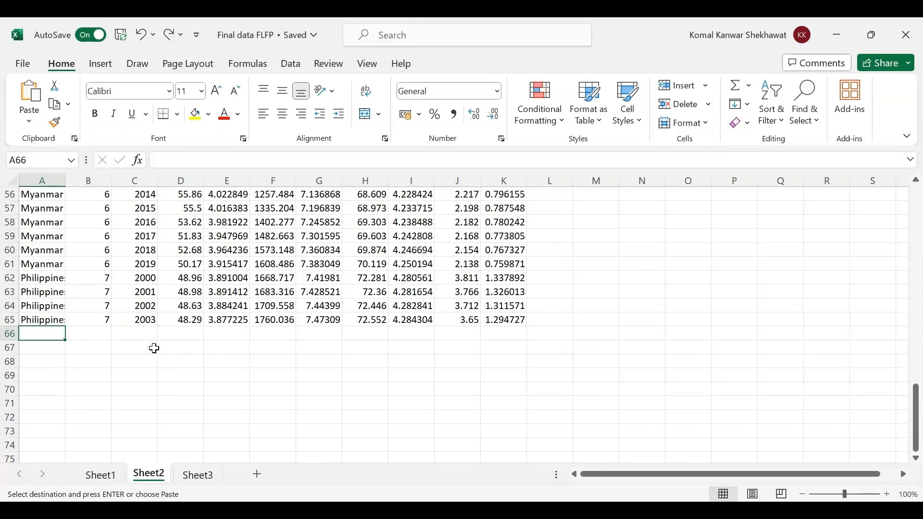
click(52, 319)
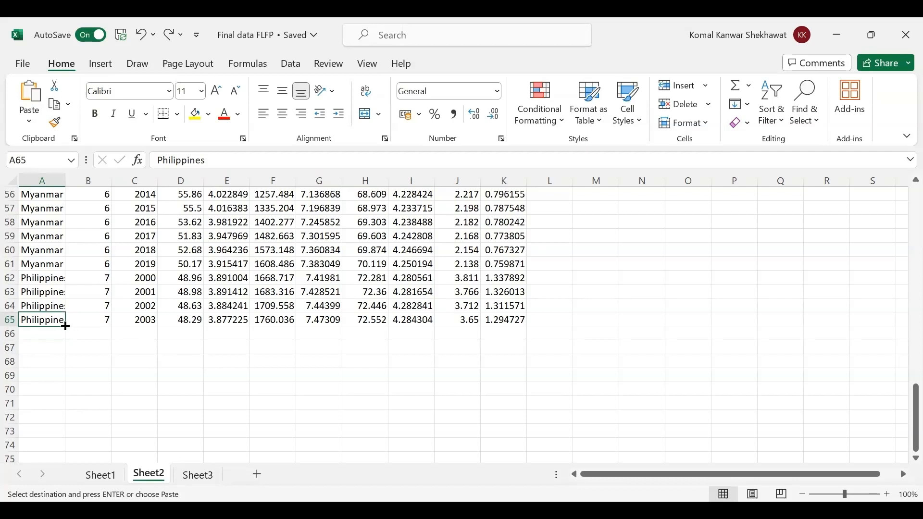
drag(65, 326, 61, 392)
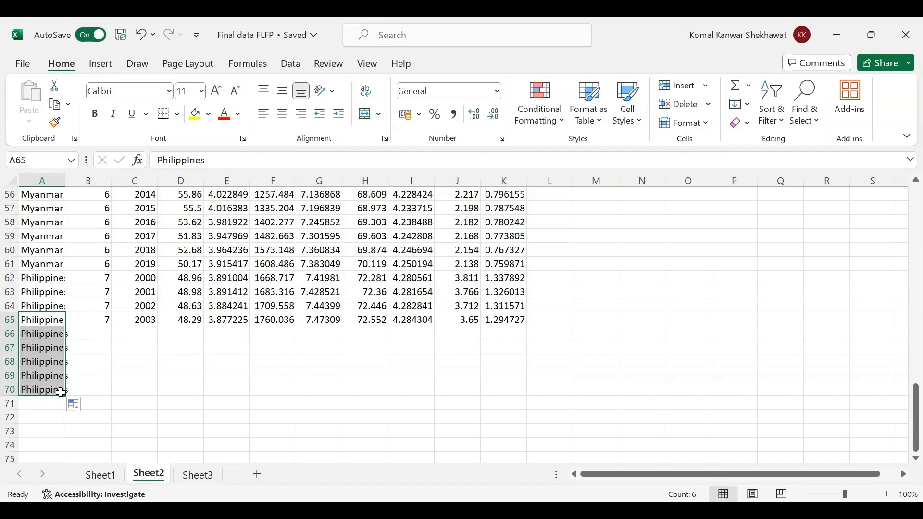
key(ctrl+z)
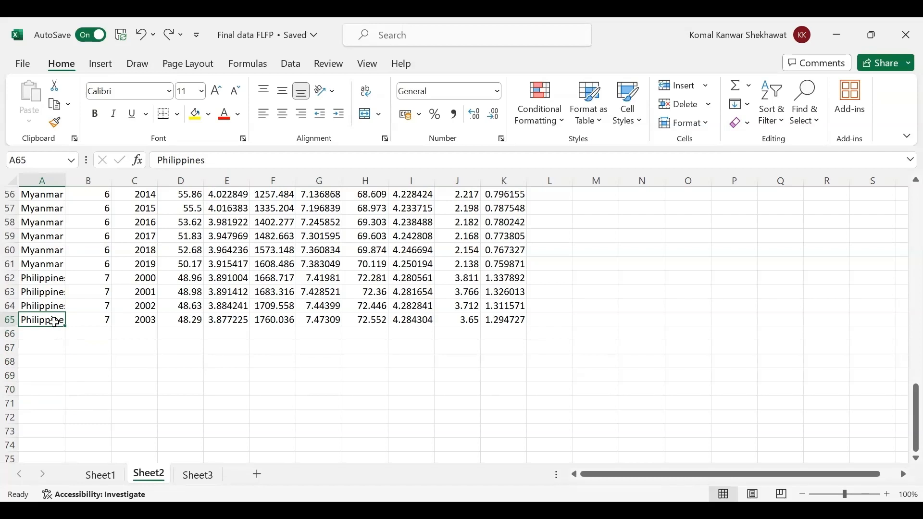
Step: Copy the country name Philippines from A65 into A66 on Sheet2
key(ctrl+c)
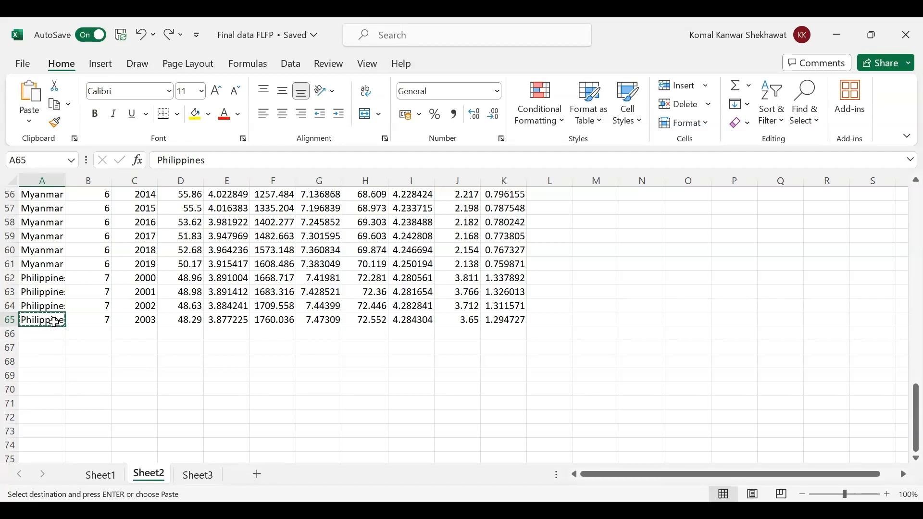
click(53, 334)
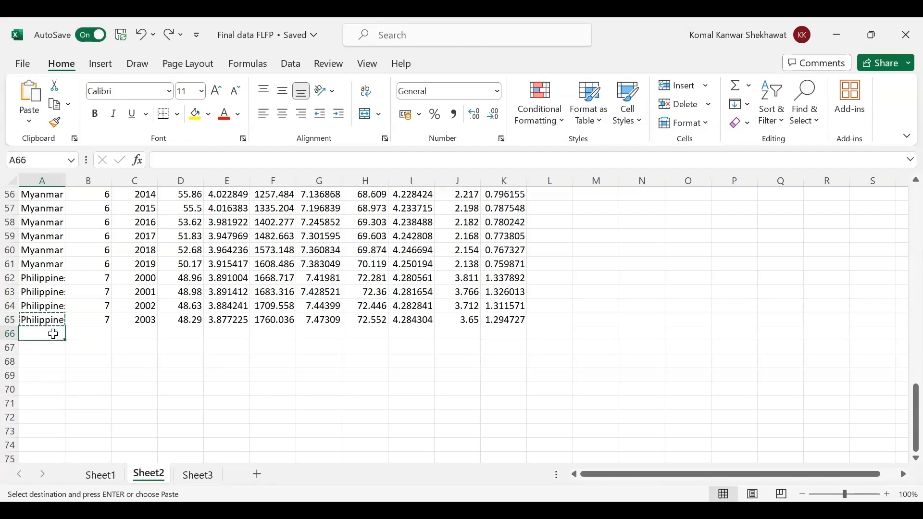
key(ctrl+v)
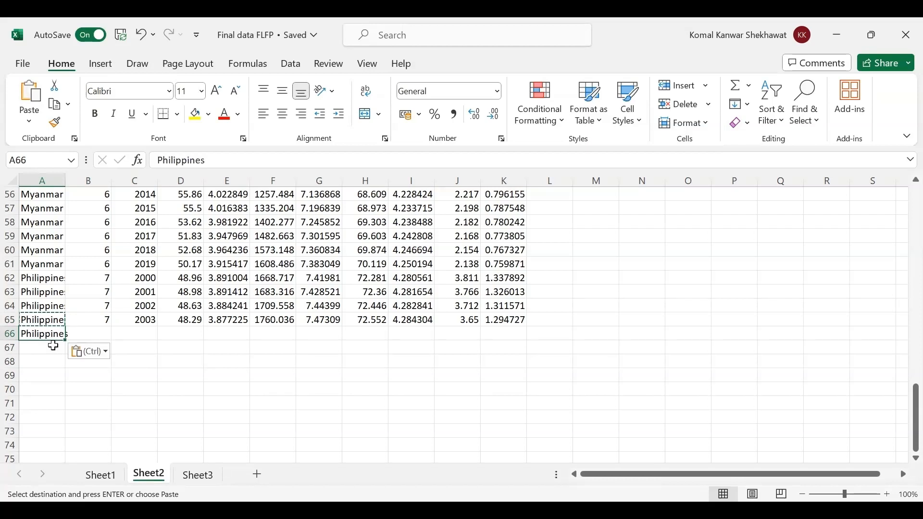
key(ctrl+z)
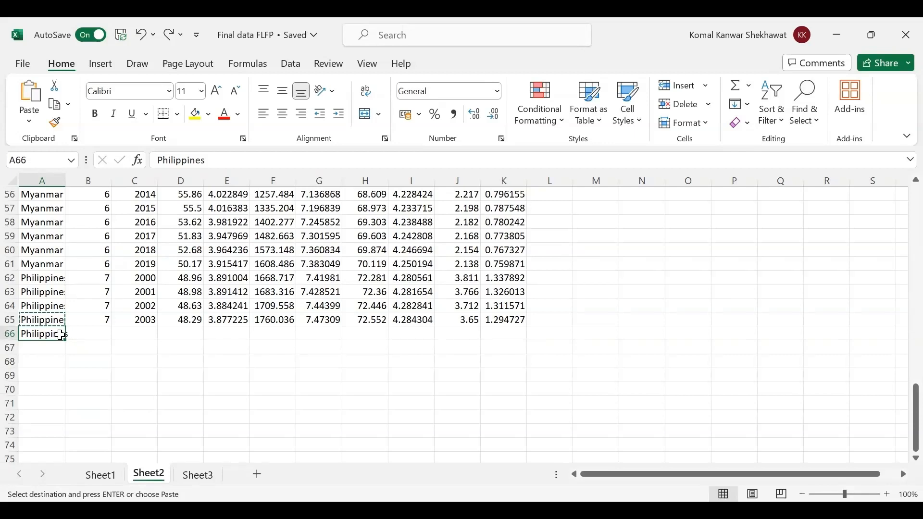
Step: Fill the country name in A66 down through A80 on Sheet2, and undo the fill
drag(59, 353, 60, 447)
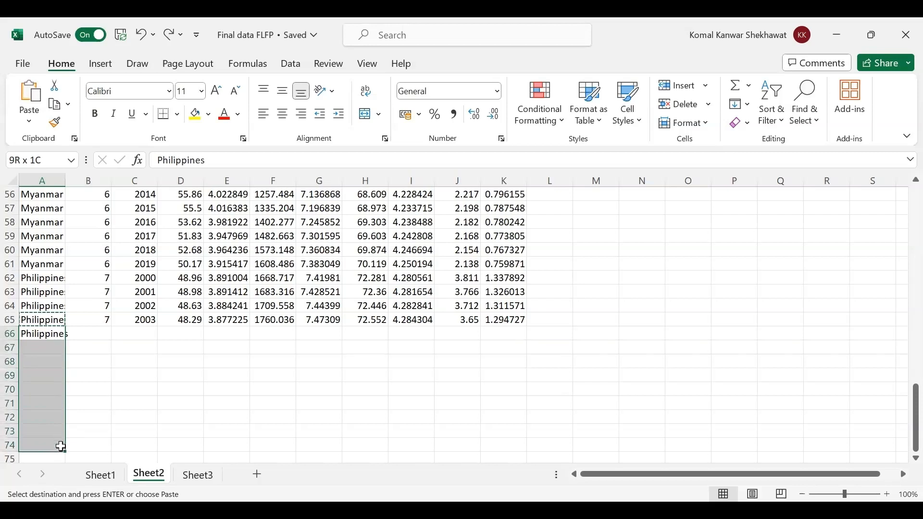
drag(61, 447, 56, 410)
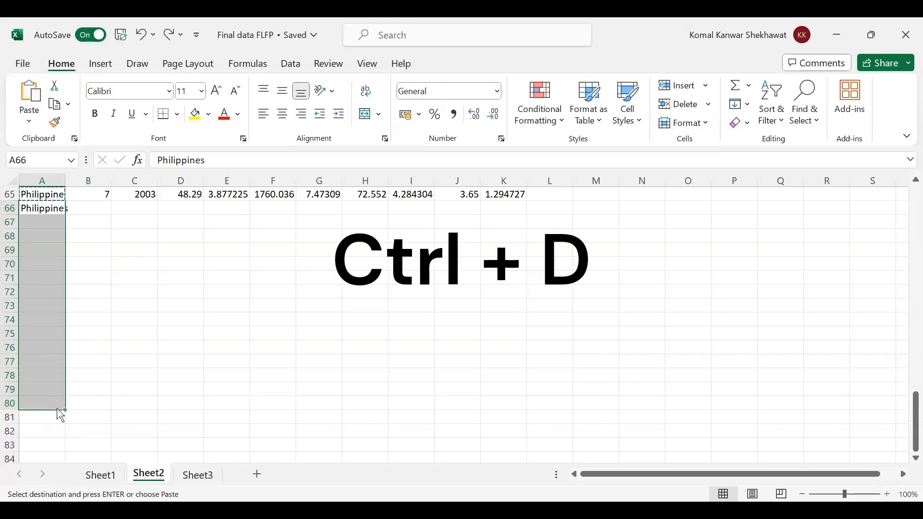
key(ctrl+d)
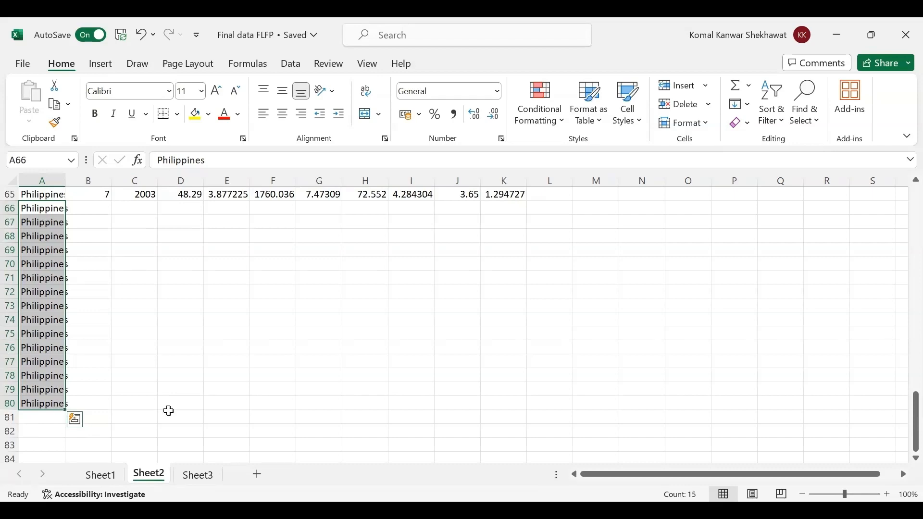
scroll(168, 410, up, 2)
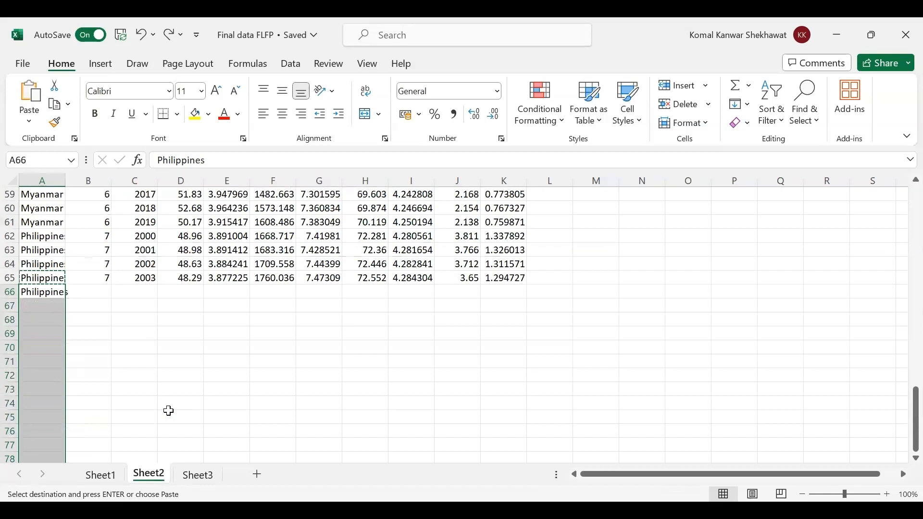
Step: Select every cell of the Sheet2 worksheet at once
key(ctrl+a)
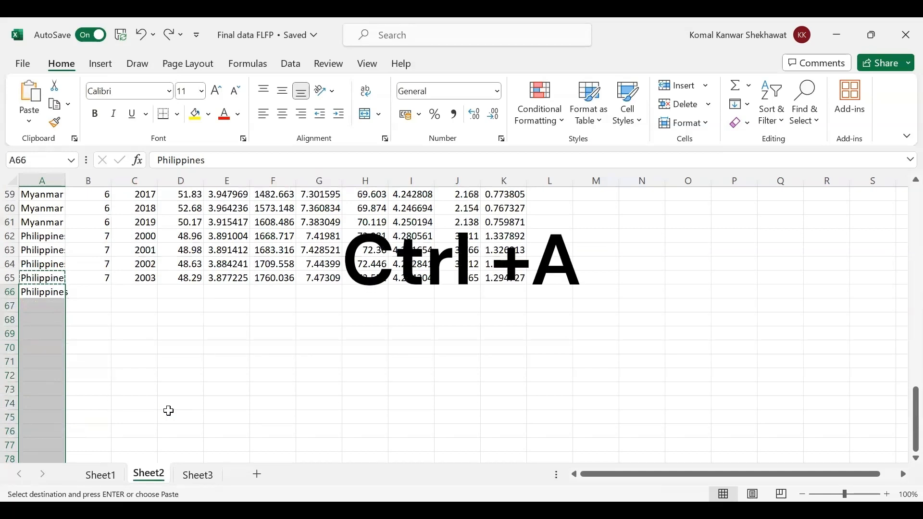
scroll(169, 410, up, 12)
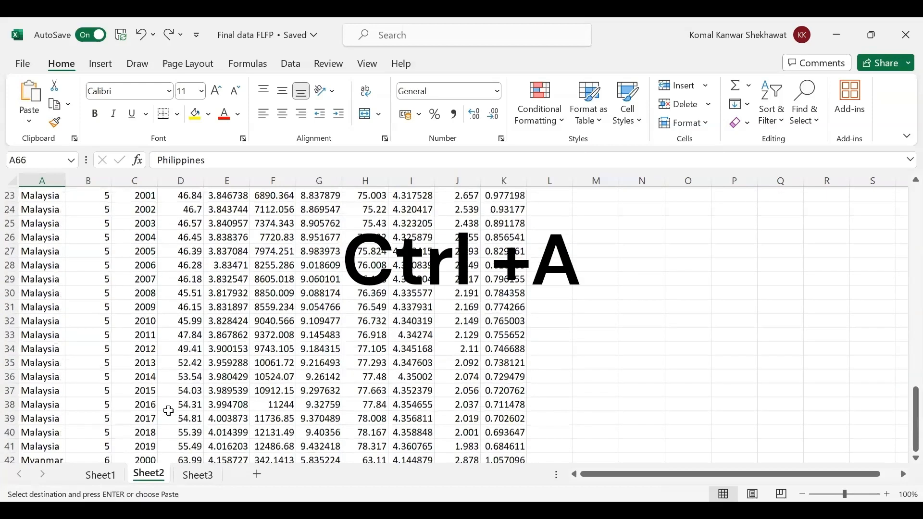
scroll(168, 411, up, 1)
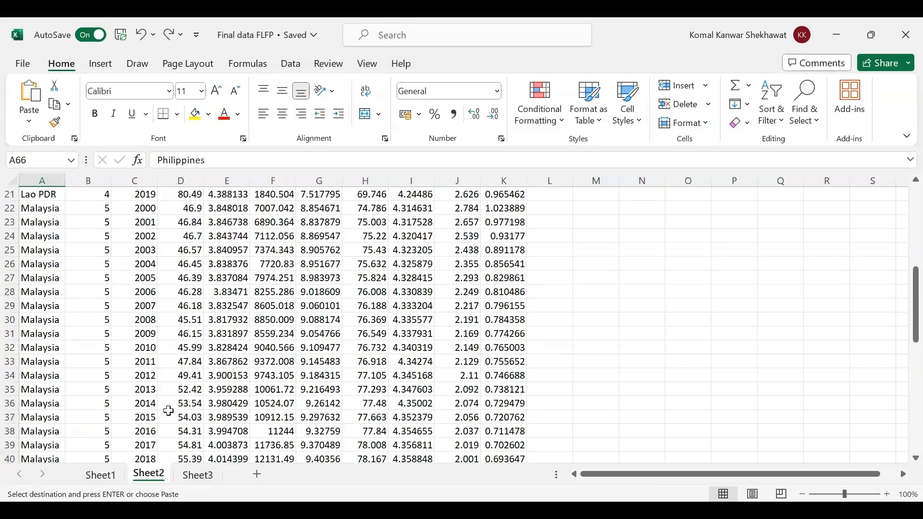
key(ctrl+a)
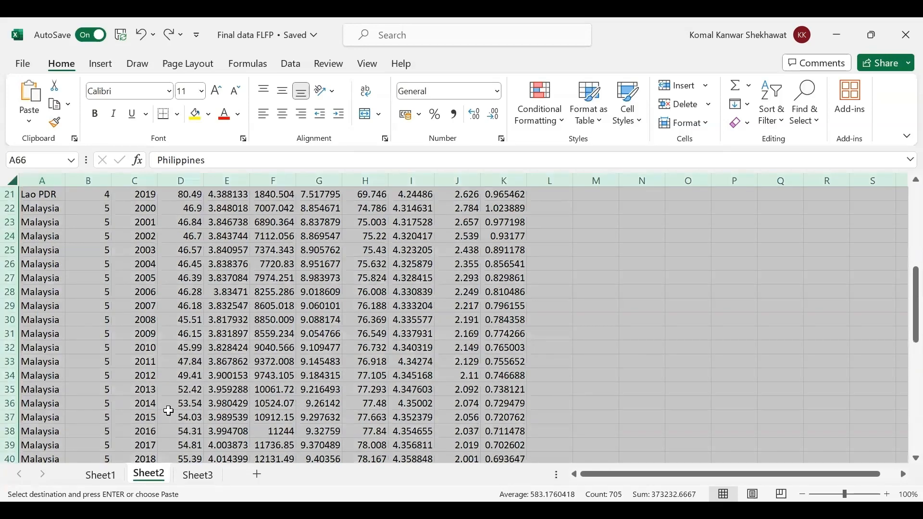
Step: Select only the contiguous data range around cell F31 on Sheet2 and check its extent from last to first row
click(295, 333)
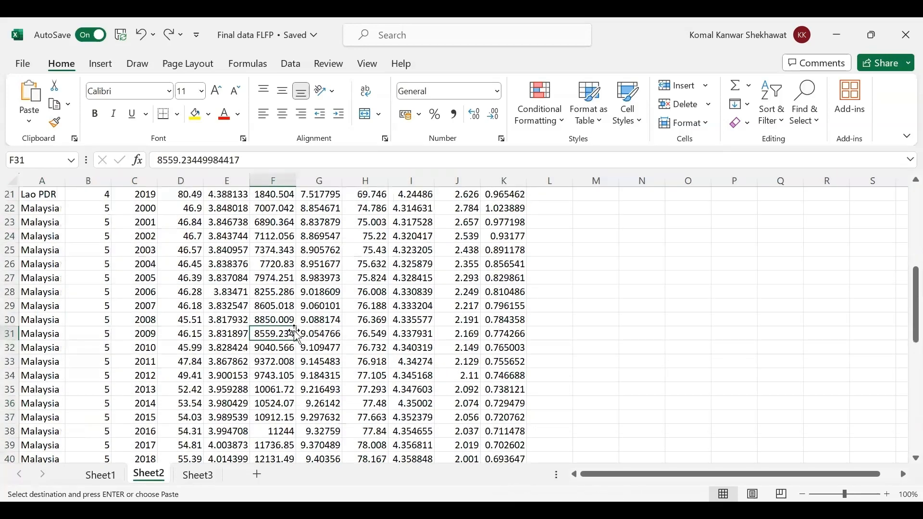
scroll(297, 335, down, 2)
key(ctrl+a)
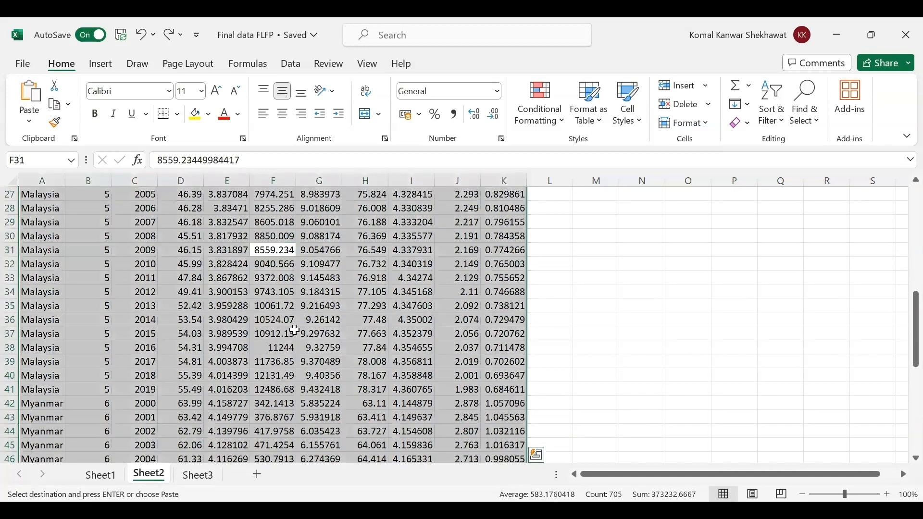
scroll(294, 330, down, 20)
scroll(294, 330, up, 16)
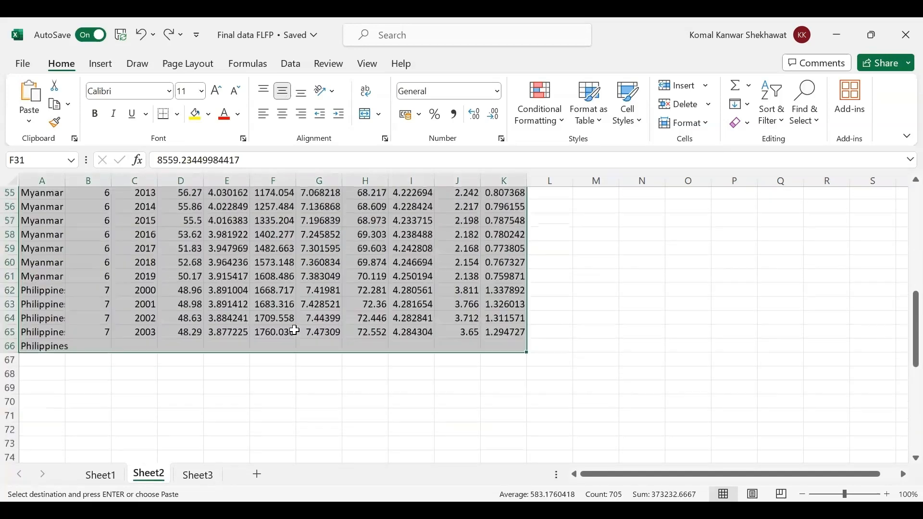
scroll(294, 330, up, 5)
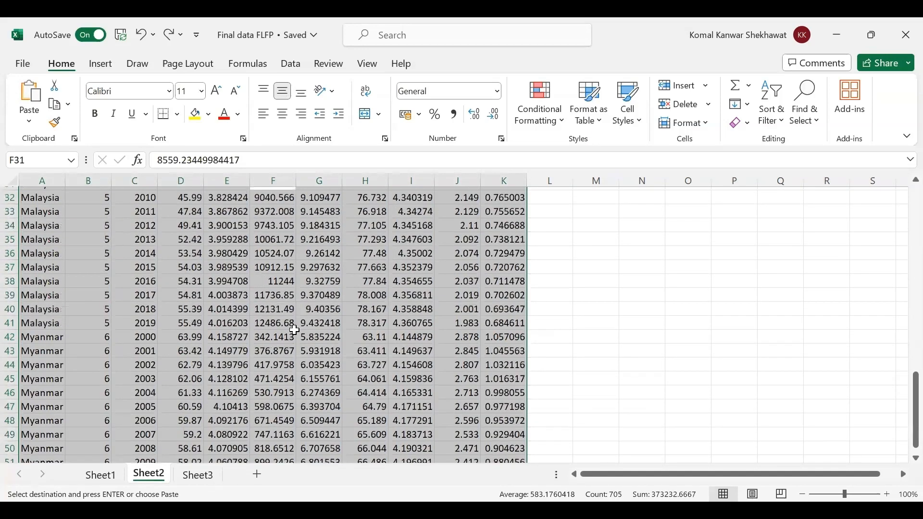
scroll(294, 330, up, 10)
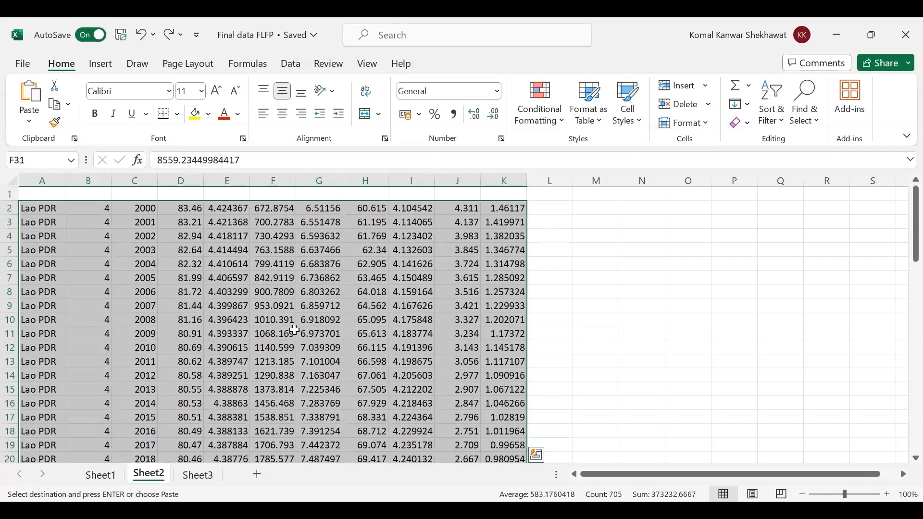
Step: Select the entire column G from cell G9, and select the entire row 9 from the same cell
key(ctrl+space)
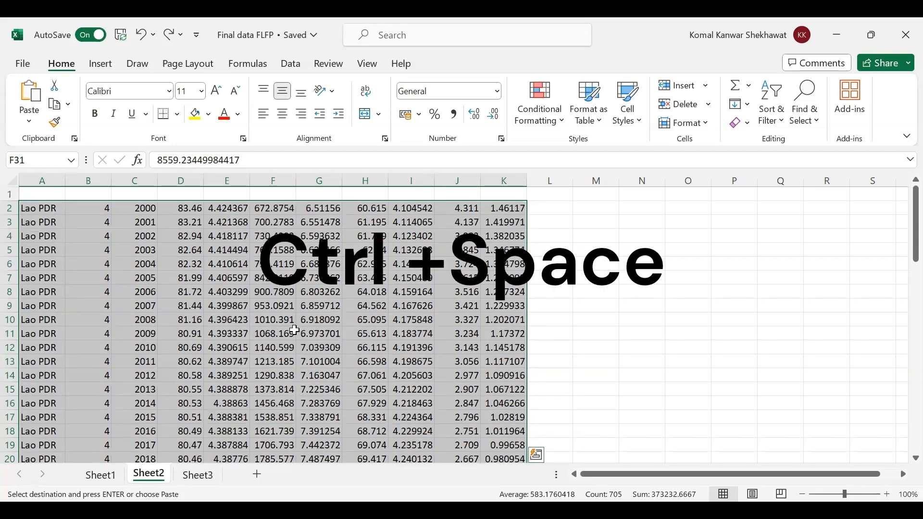
click(328, 308)
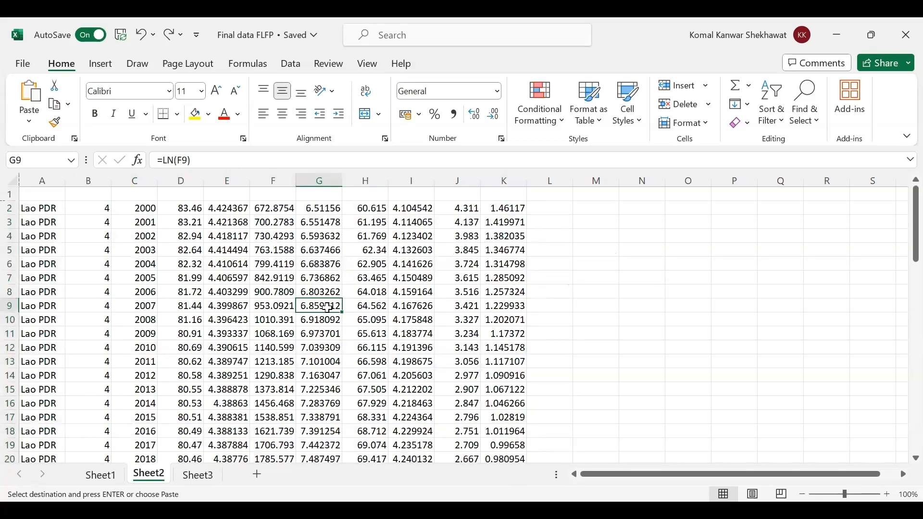
key(ctrl+space)
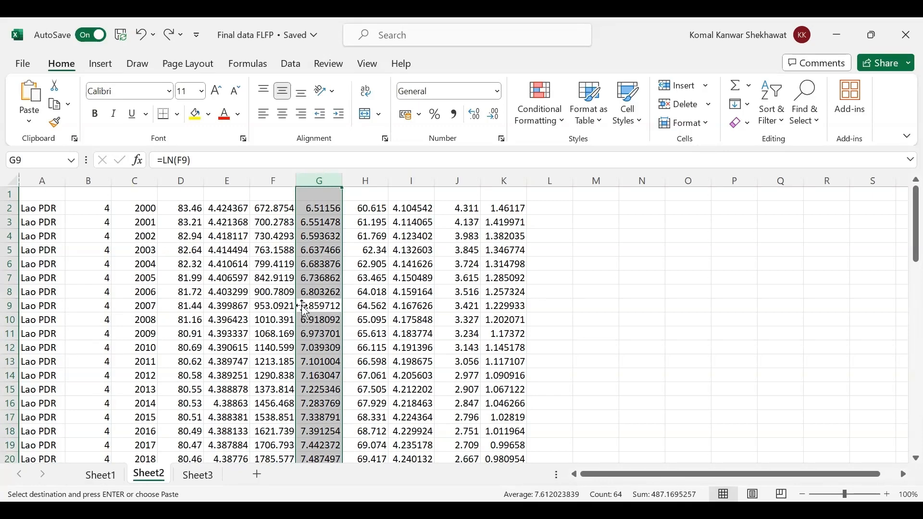
click(323, 304)
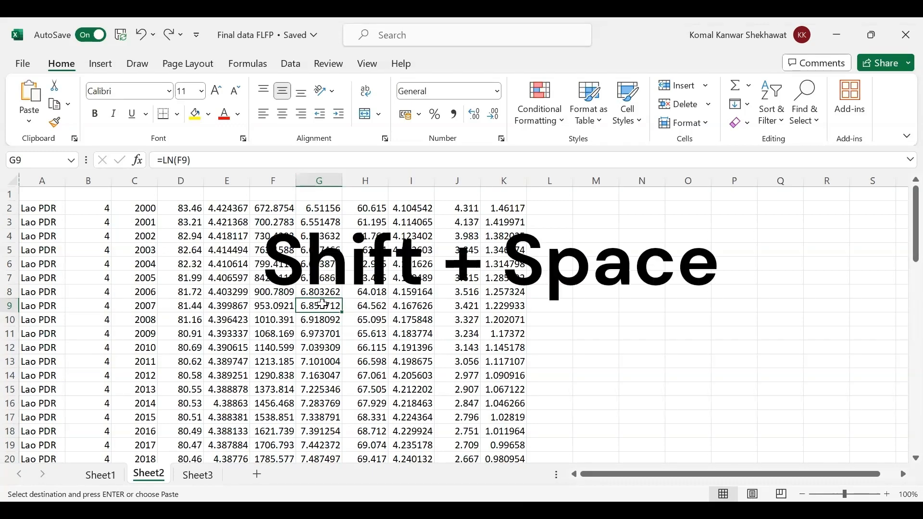
key(shift+space)
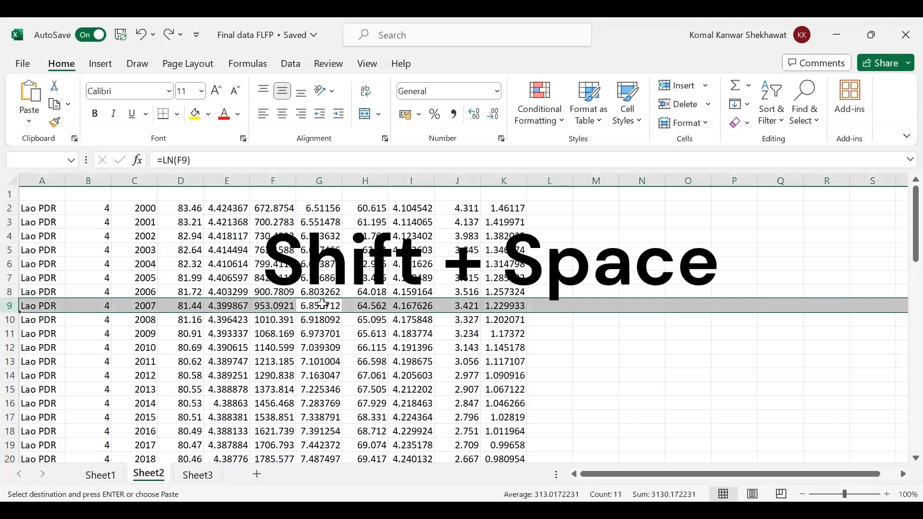